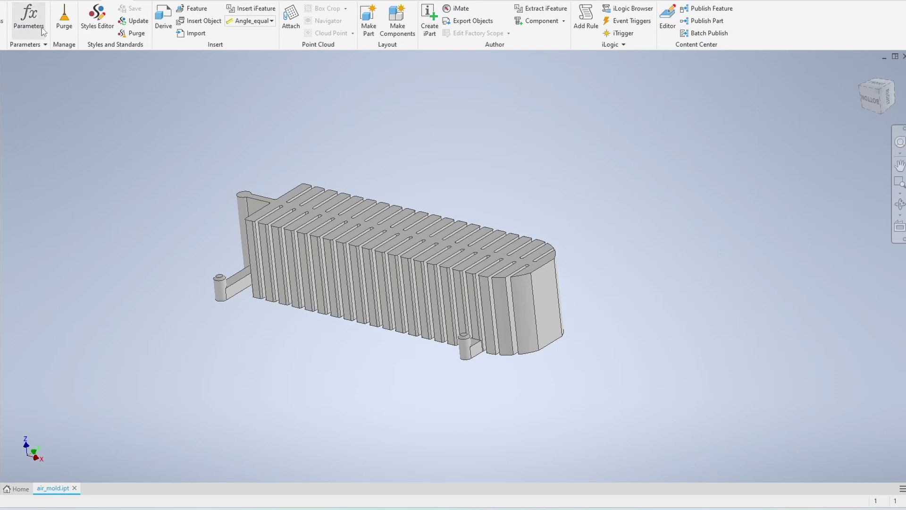
Step: Change the fin count parameter n to 30, then orbit to inspect the rebuilt air mold
{"action": "left_click", "coordinate": [33, 23]}
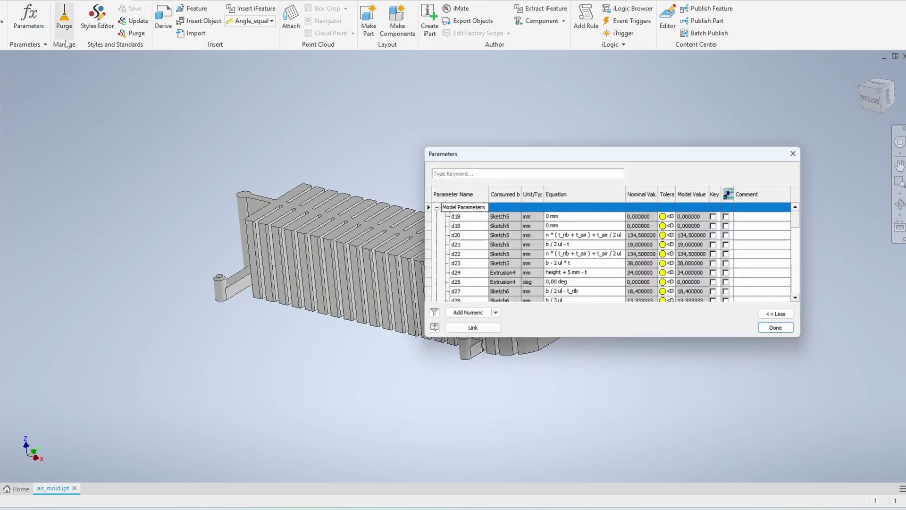
{"action": "left_click_drag", "start_coordinate": [501, 141], "coordinate": [713, 138]}
{"action": "scroll", "coordinate": [720, 252], "scroll_direction": "down", "scroll_amount": 5}
{"action": "scroll", "coordinate": [720, 251], "scroll_direction": "down", "scroll_amount": 3}
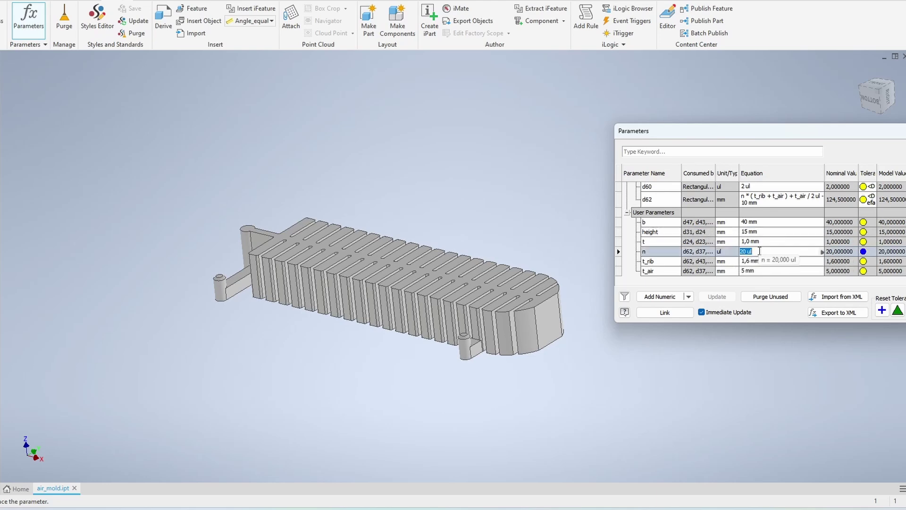
{"action": "type", "text": "3"}
{"action": "key", "text": "Return"}
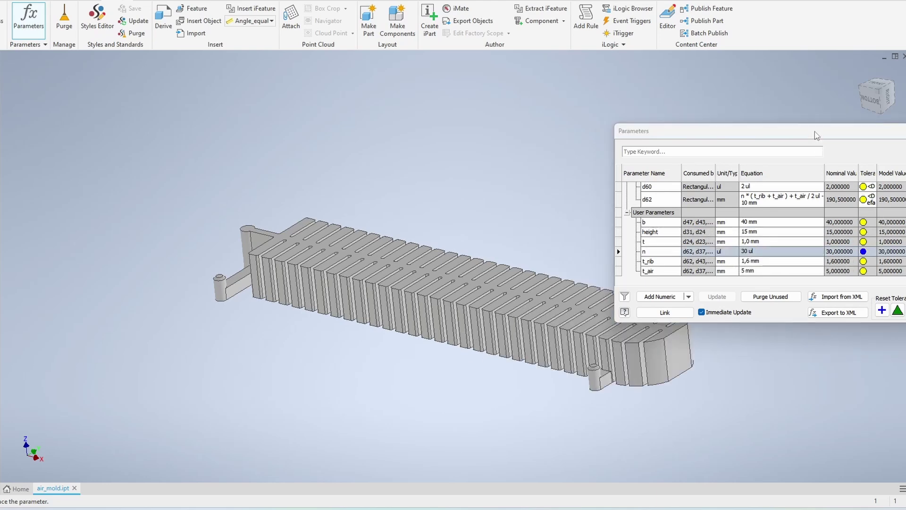
{"action": "left_click_drag", "start_coordinate": [817, 136], "coordinate": [680, 135]}
{"action": "left_click", "coordinate": [861, 130]}
{"action": "mouse_move", "coordinate": [654, 223]}
{"action": "middle_mouse_down", "text": "shift"}
{"action": "mouse_move", "coordinate": [635, 301]}
{"action": "mouse_move", "coordinate": [654, 317]}
{"action": "middle_mouse_up", "text": "shift"}
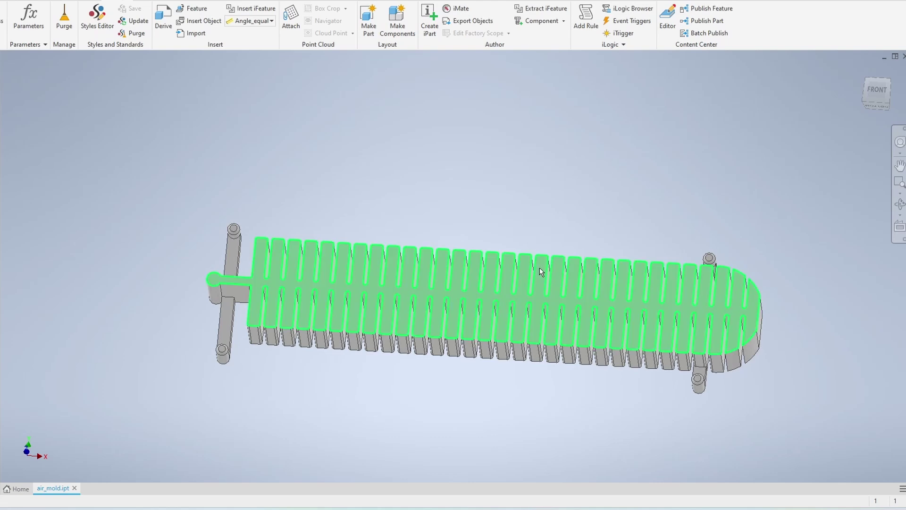
{"action": "middle_click_drag", "start_coordinate": [535, 172], "coordinate": [484, 314], "text": "shift"}
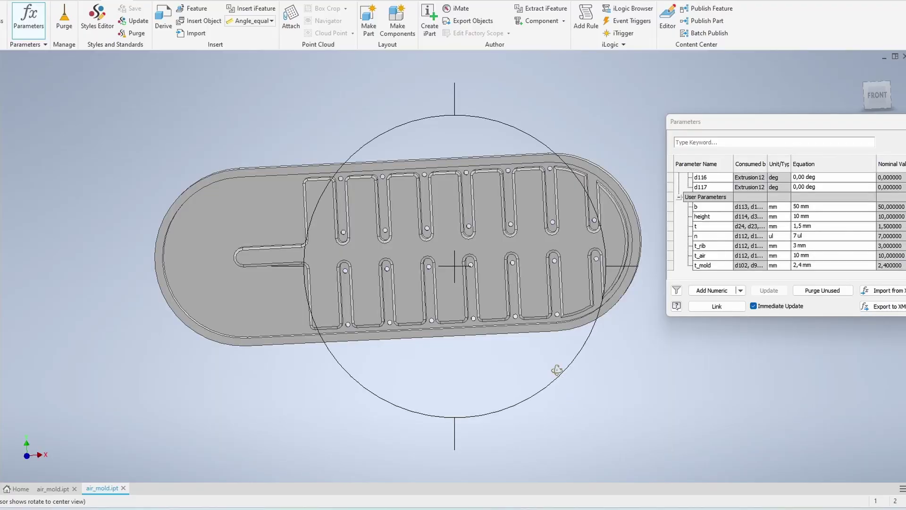
{"action": "mouse_move", "coordinate": [557, 370]}
{"action": "left_mouse_down"}
{"action": "mouse_move", "coordinate": [420, 144]}
{"action": "mouse_move", "coordinate": [337, 228]}
{"action": "left_mouse_up"}
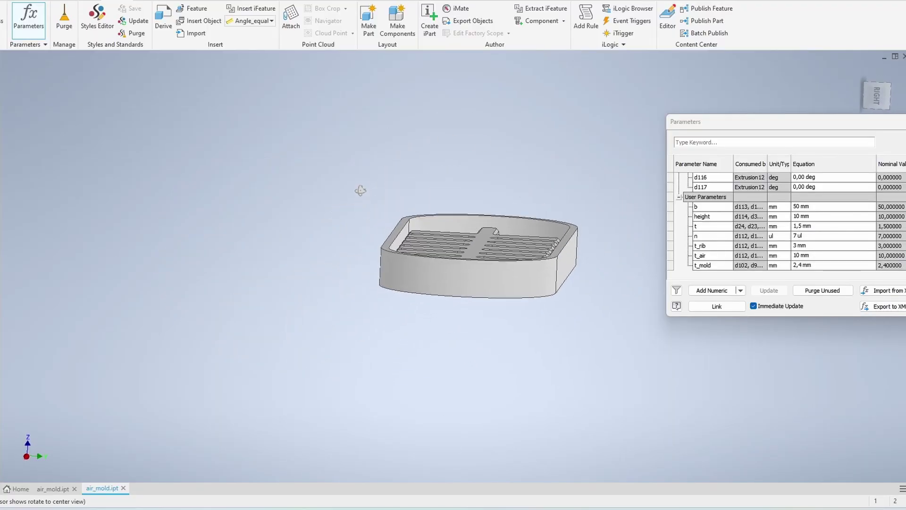
{"action": "left_click_drag", "start_coordinate": [378, 176], "coordinate": [462, 393]}
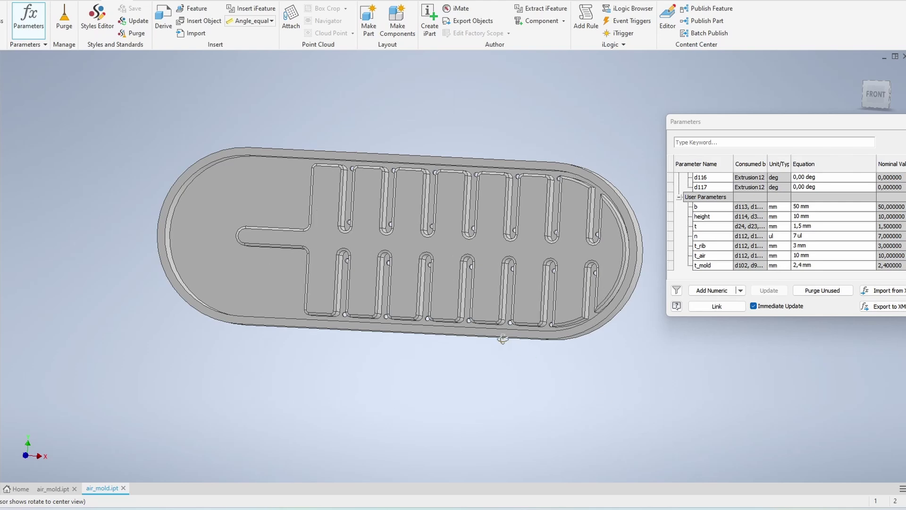
{"action": "middle_click_drag", "start_coordinate": [621, 410], "coordinate": [530, 346], "text": "shift"}
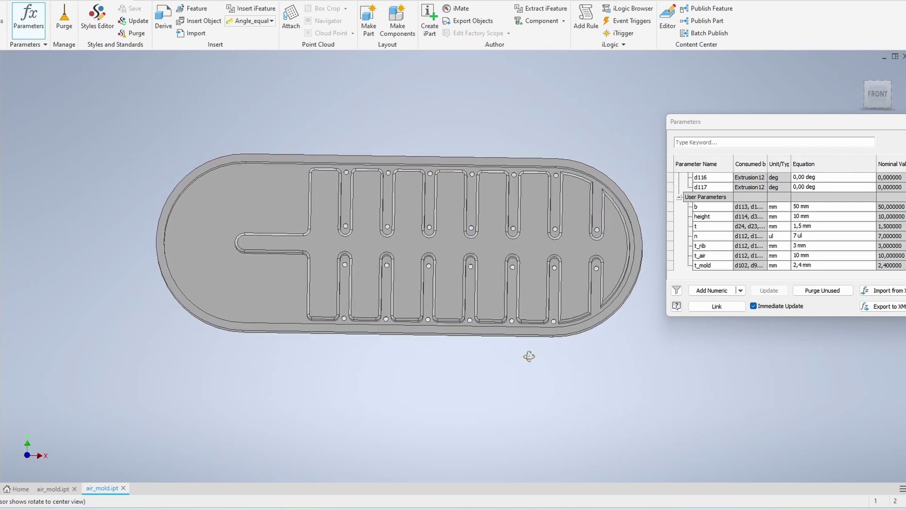
{"action": "middle_click_drag", "start_coordinate": [530, 314], "coordinate": [513, 259], "text": "shift"}
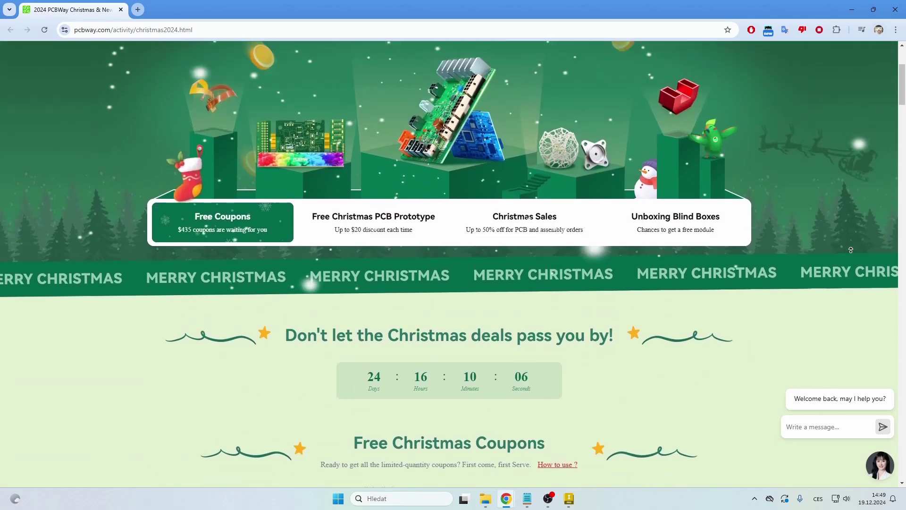
{"action": "scroll", "coordinate": [850, 250], "scroll_direction": "up", "scroll_amount": 3}
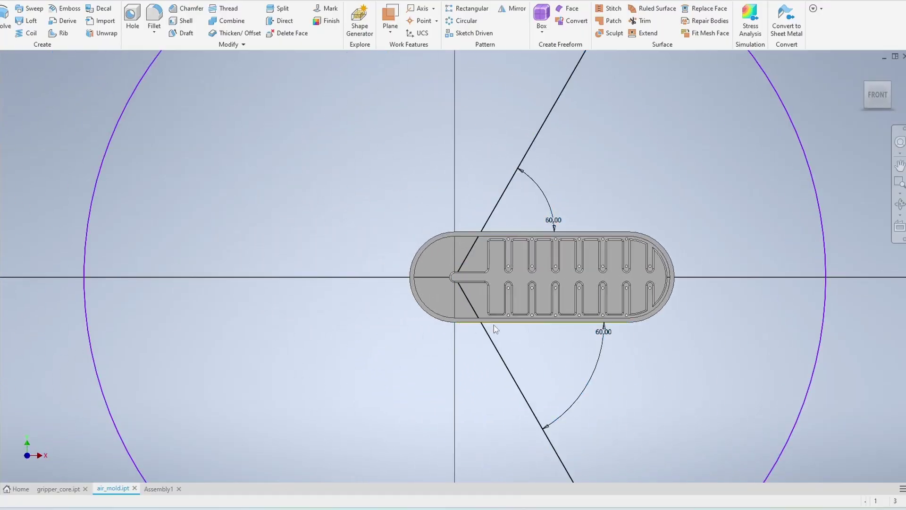
Step: Finish the sketch and circularly pattern the mold arm into 3 occurrences over 360°
{"action": "middle_click_drag", "start_coordinate": [663, 235], "coordinate": [534, 59]}
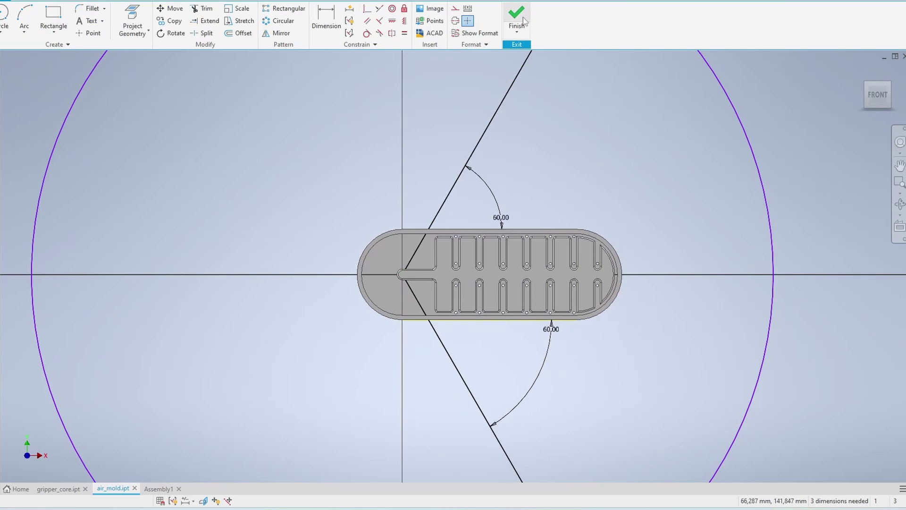
{"action": "left_click", "coordinate": [523, 22]}
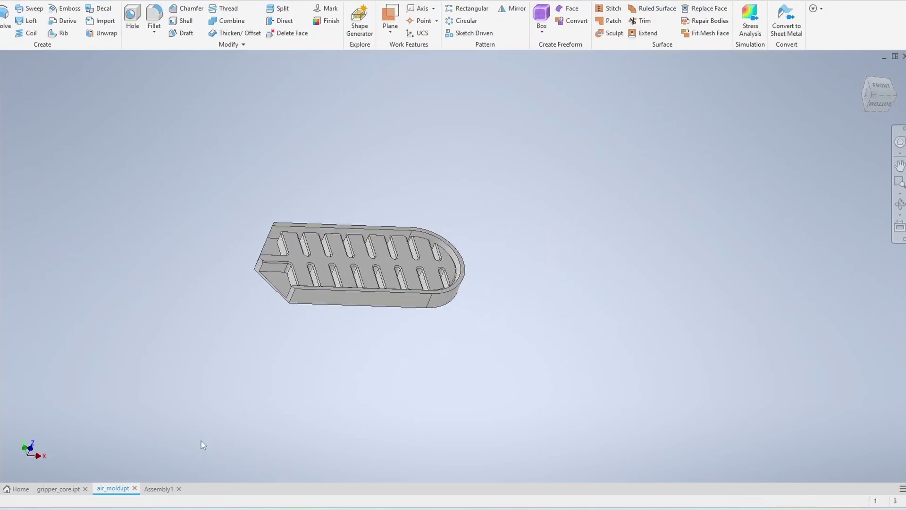
{"action": "left_click", "coordinate": [462, 20]}
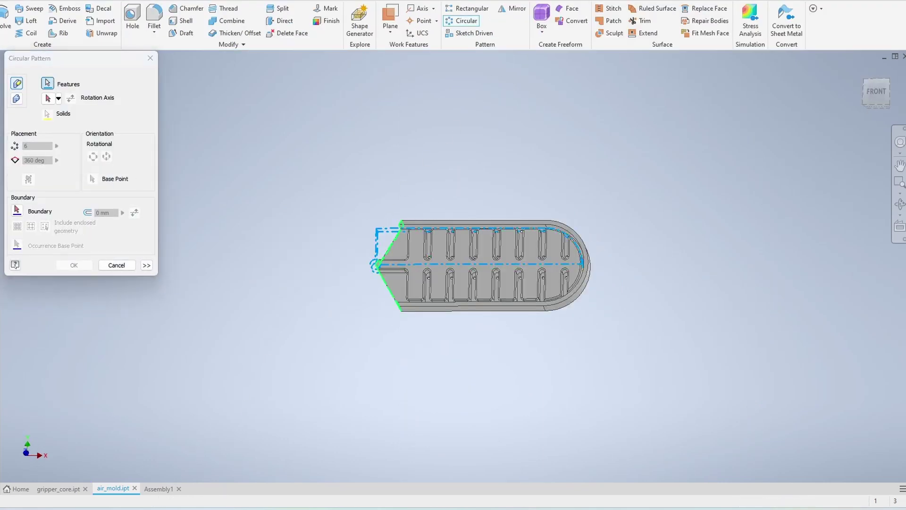
{"action": "left_click", "coordinate": [376, 265]}
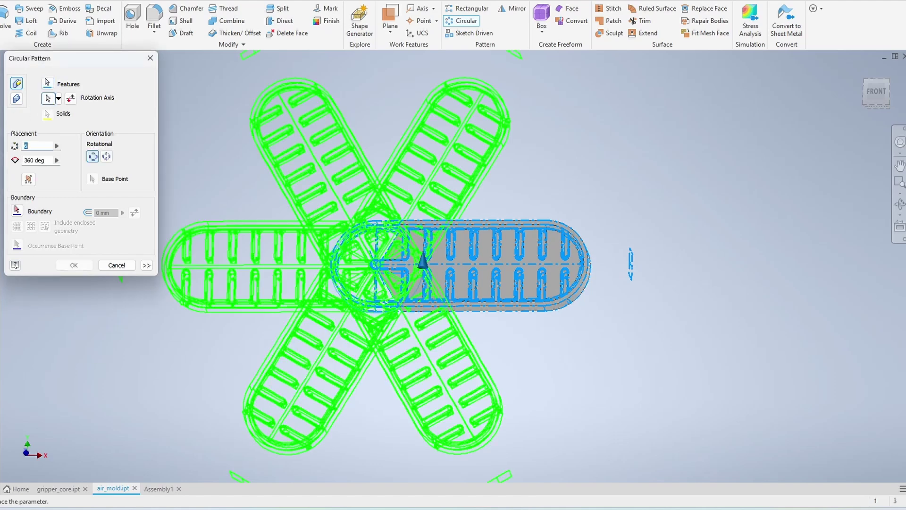
{"action": "type", "text": "3"}
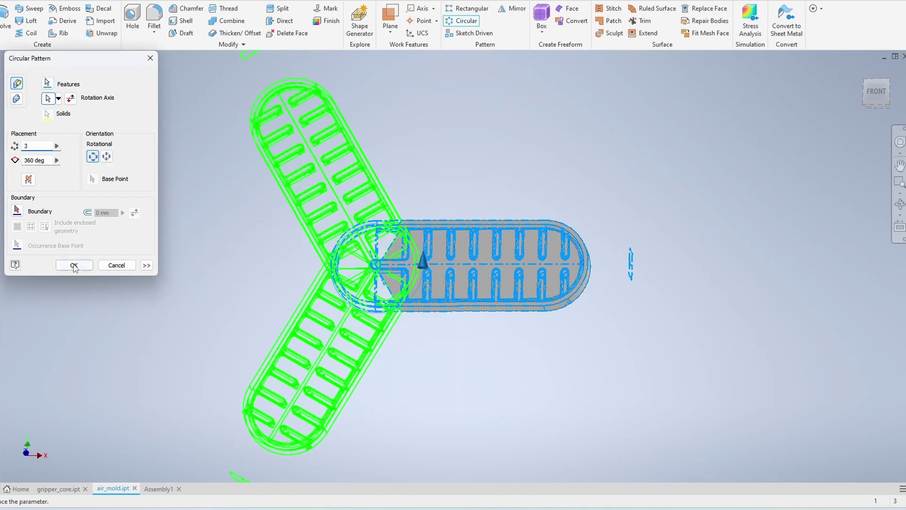
{"action": "left_click", "coordinate": [75, 266]}
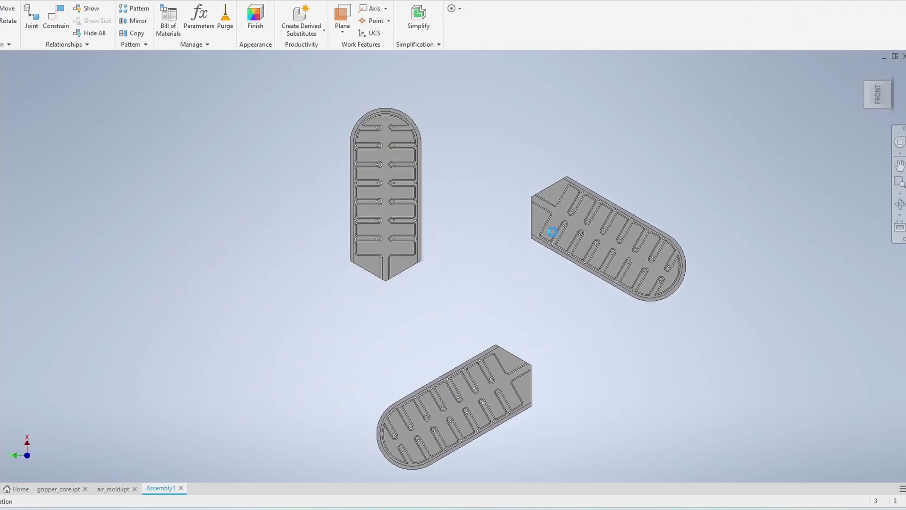
Step: Drag the separate arms together into a three-arm layout and orbit to a tilted view
{"action": "mouse_move", "coordinate": [552, 231]}
{"action": "left_mouse_down"}
{"action": "mouse_move", "coordinate": [403, 359]}
{"action": "mouse_move", "coordinate": [411, 352]}
{"action": "left_mouse_up"}
{"action": "left_click", "coordinate": [422, 346]}
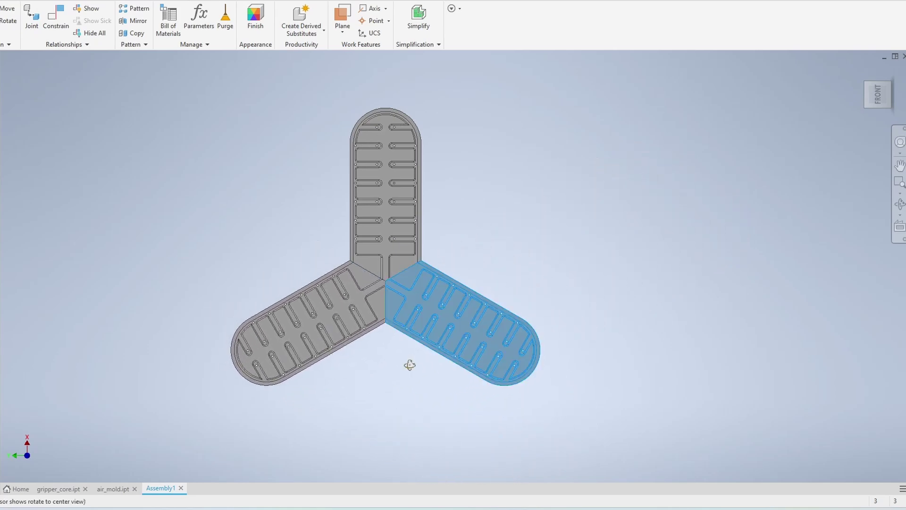
{"action": "middle_click_drag", "start_coordinate": [410, 364], "coordinate": [358, 234], "text": "shift"}
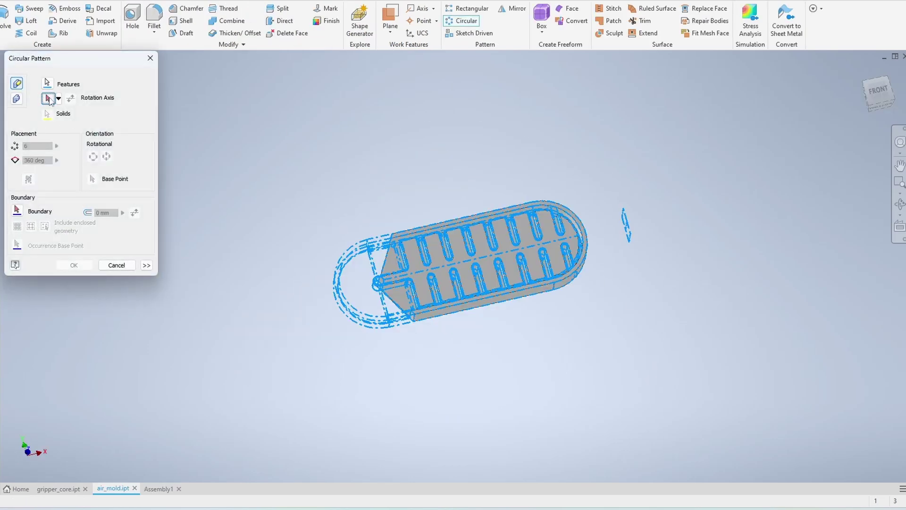
Step: Pattern the arm as a solid body, 3 occurrences around the centre axis, then orbit
{"action": "left_click", "coordinate": [377, 282]}
{"action": "type", "text": "3"}
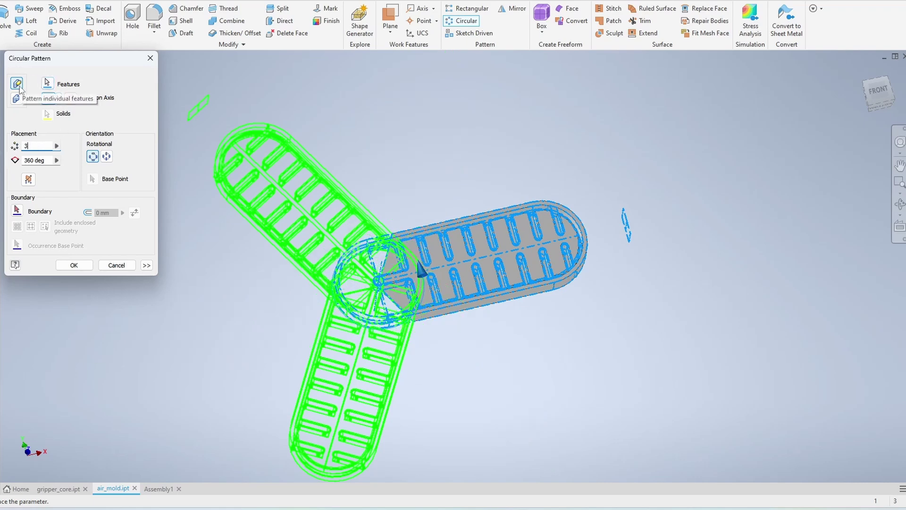
{"action": "left_click", "coordinate": [13, 103]}
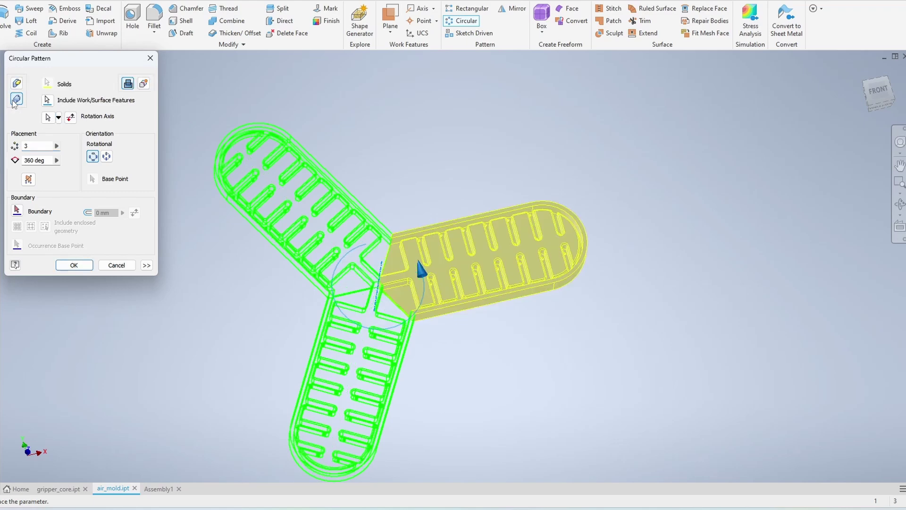
{"action": "left_click", "coordinate": [72, 265]}
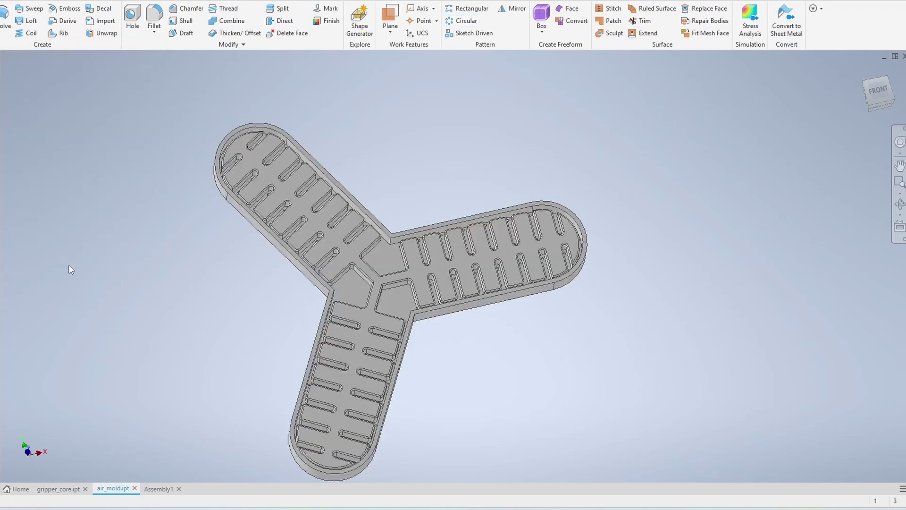
{"action": "middle_click_drag", "start_coordinate": [348, 266], "coordinate": [303, 266], "text": "shift"}
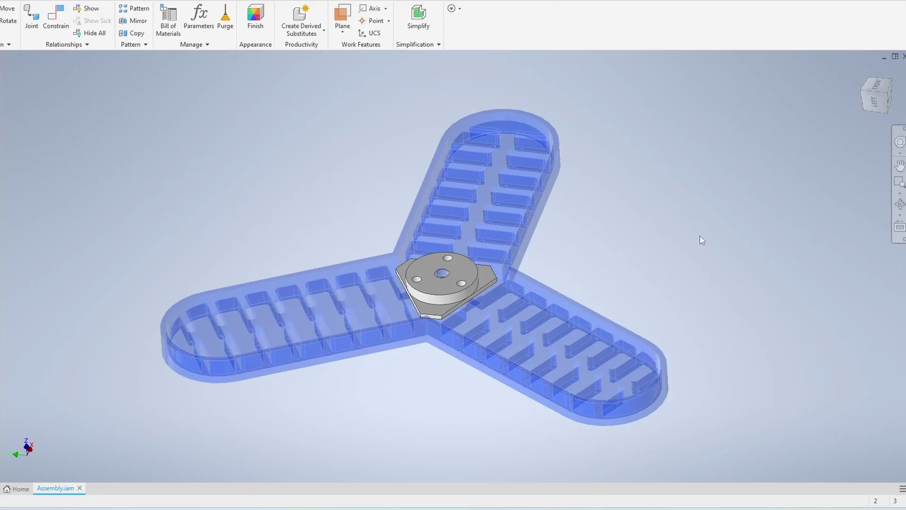
Step: Tilt the assembly to an angled view and select the blue mold and grey core
{"action": "mouse_move", "coordinate": [701, 240]}
{"action": "middle_mouse_down", "text": "shift"}
{"action": "mouse_move", "coordinate": [526, 253]}
{"action": "mouse_move", "coordinate": [523, 425]}
{"action": "middle_mouse_up", "text": "shift"}
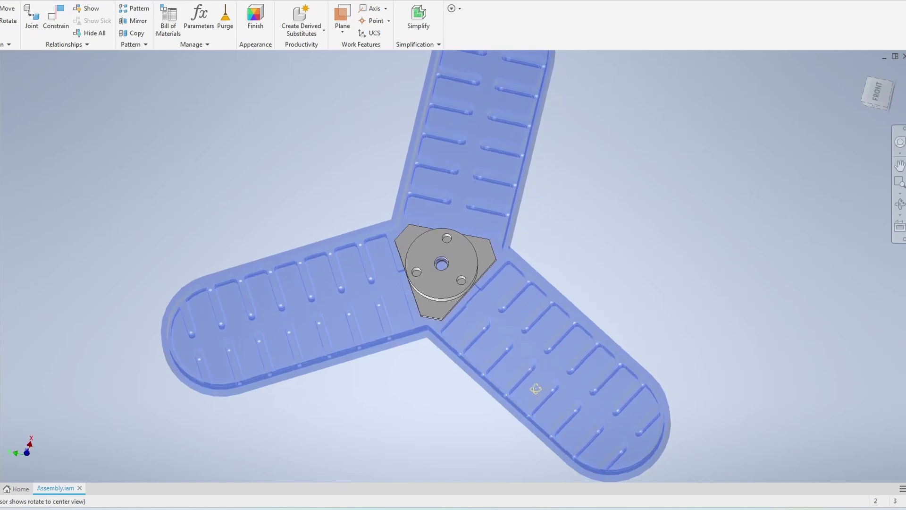
{"action": "mouse_move", "coordinate": [541, 424]}
{"action": "middle_mouse_down", "text": "shift"}
{"action": "mouse_move", "coordinate": [530, 362]}
{"action": "mouse_move", "coordinate": [457, 258]}
{"action": "mouse_move", "coordinate": [492, 206]}
{"action": "mouse_move", "coordinate": [701, 246]}
{"action": "middle_mouse_up", "text": "shift"}
{"action": "scroll", "coordinate": [447, 264], "scroll_direction": "up", "scroll_amount": 3}
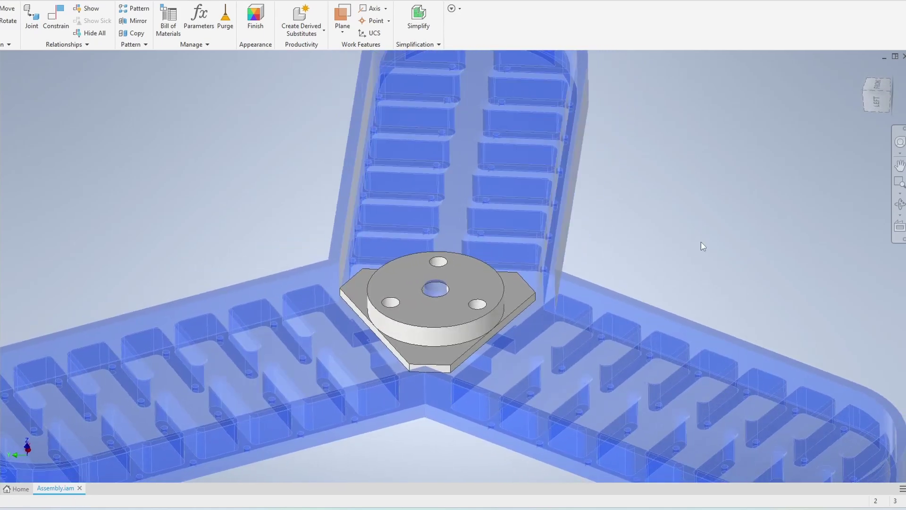
{"action": "left_click", "coordinate": [605, 366]}
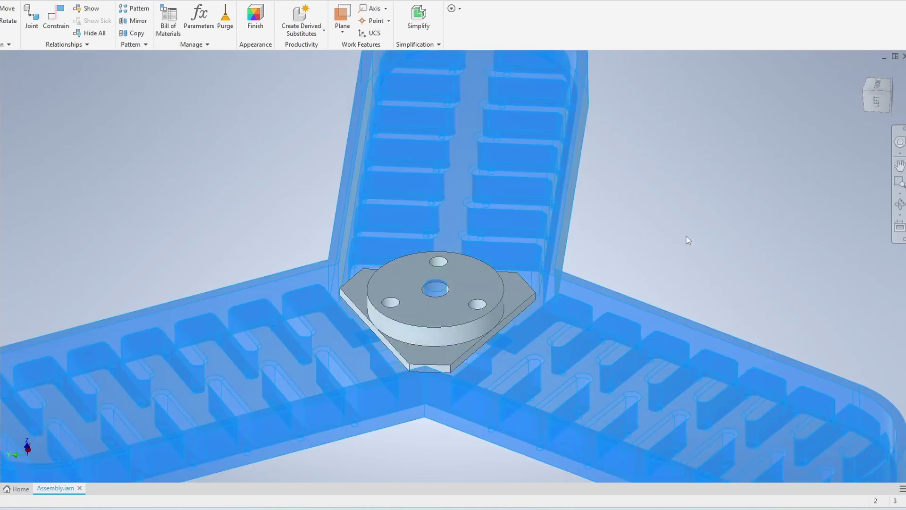
{"action": "left_click", "coordinate": [486, 299]}
Step: Orbit around the core from side and top angles, ending in a straight top-down view
{"action": "mouse_move", "coordinate": [546, 243]}
{"action": "middle_mouse_down", "text": "shift"}
{"action": "mouse_move", "coordinate": [532, 399]}
{"action": "mouse_move", "coordinate": [546, 194]}
{"action": "mouse_move", "coordinate": [521, 312]}
{"action": "middle_mouse_up", "text": "shift"}
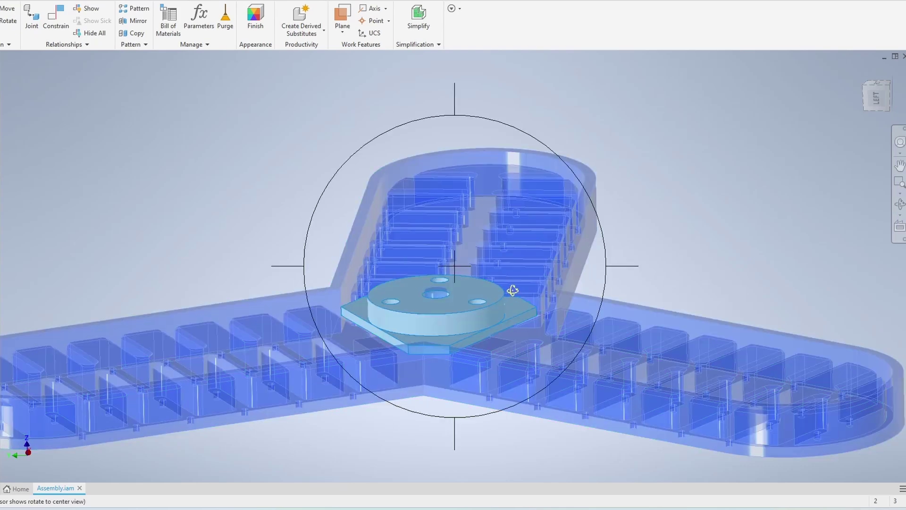
{"action": "middle_click_drag", "start_coordinate": [513, 291], "coordinate": [511, 244], "text": "shift"}
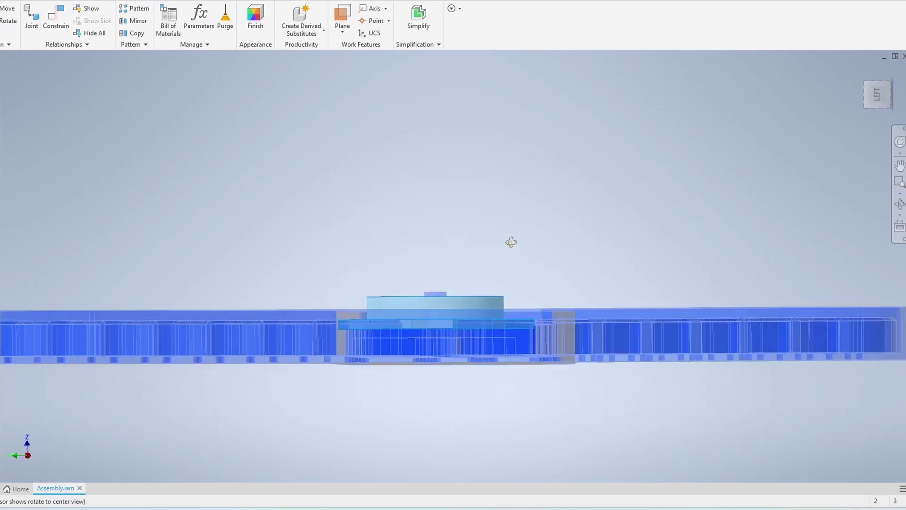
{"action": "mouse_move", "coordinate": [511, 242]}
{"action": "middle_mouse_down", "text": "shift"}
{"action": "mouse_move", "coordinate": [506, 344]}
{"action": "mouse_move", "coordinate": [419, 242]}
{"action": "middle_mouse_up", "text": "shift"}
{"action": "middle_click_drag", "start_coordinate": [440, 201], "coordinate": [488, 252]}
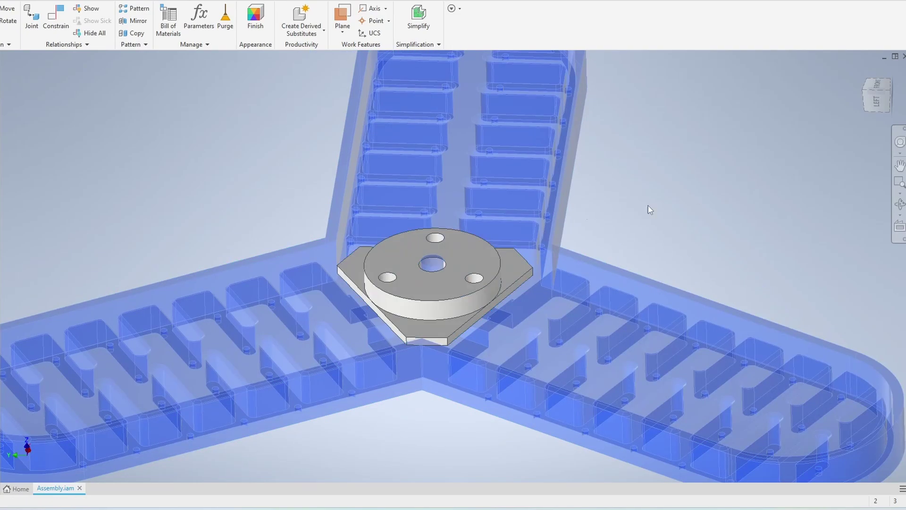
{"action": "key", "text": "F5"}
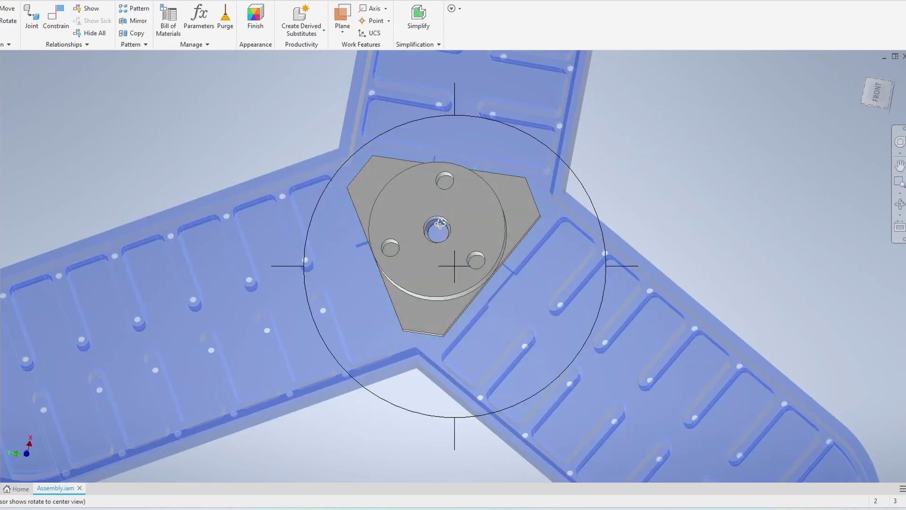
{"action": "middle_click_drag", "start_coordinate": [434, 227], "coordinate": [448, 189], "text": "shift"}
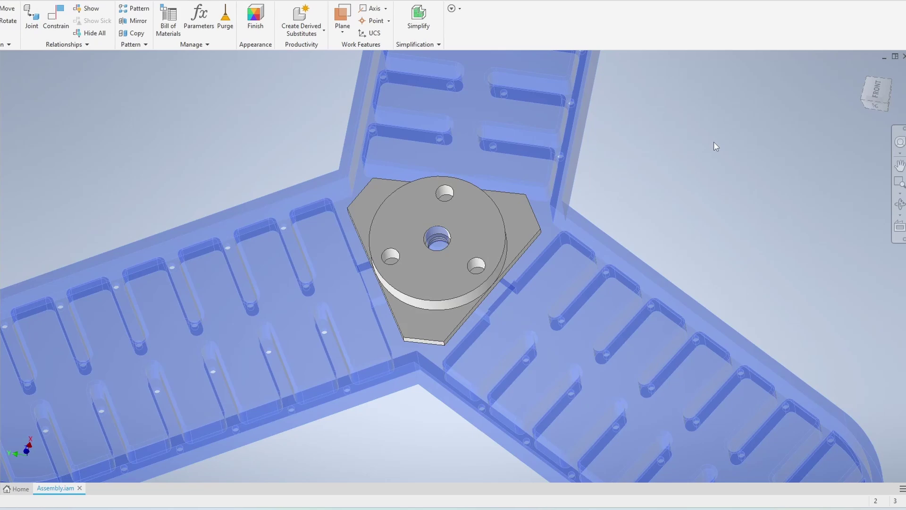
{"action": "middle_click_drag", "start_coordinate": [564, 250], "coordinate": [488, 248], "text": "shift"}
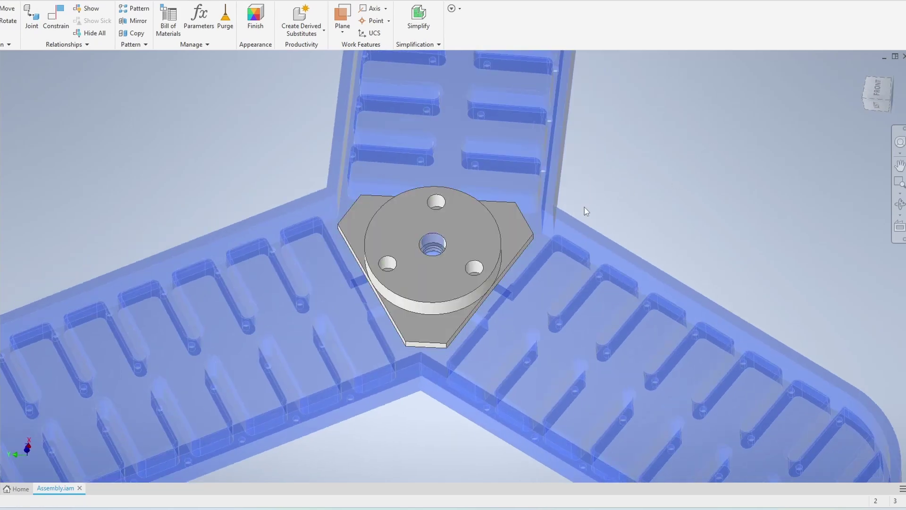
{"action": "mouse_move", "coordinate": [434, 270]}
{"action": "middle_mouse_down", "text": "shift"}
{"action": "mouse_move", "coordinate": [456, 71]}
{"action": "mouse_move", "coordinate": [445, 259]}
{"action": "middle_mouse_up", "text": "shift"}
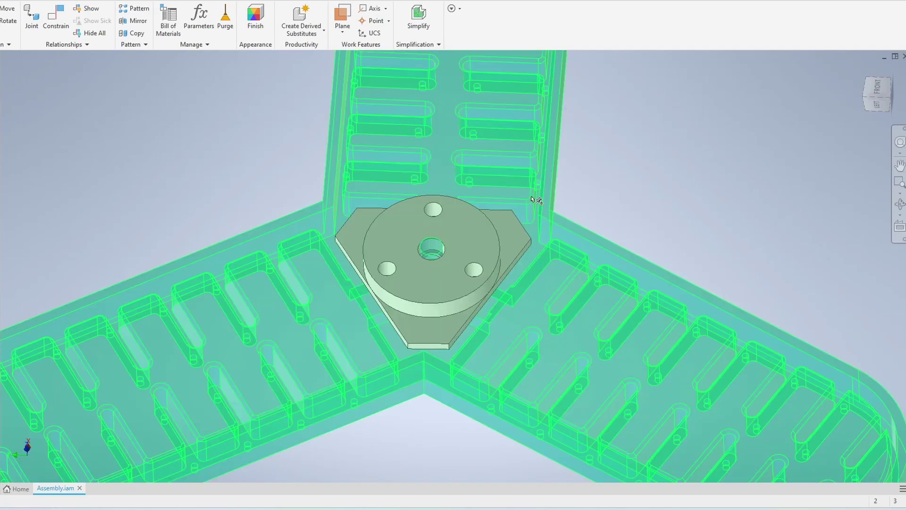
{"action": "middle_click_drag", "start_coordinate": [536, 200], "coordinate": [424, 101], "text": "shift"}
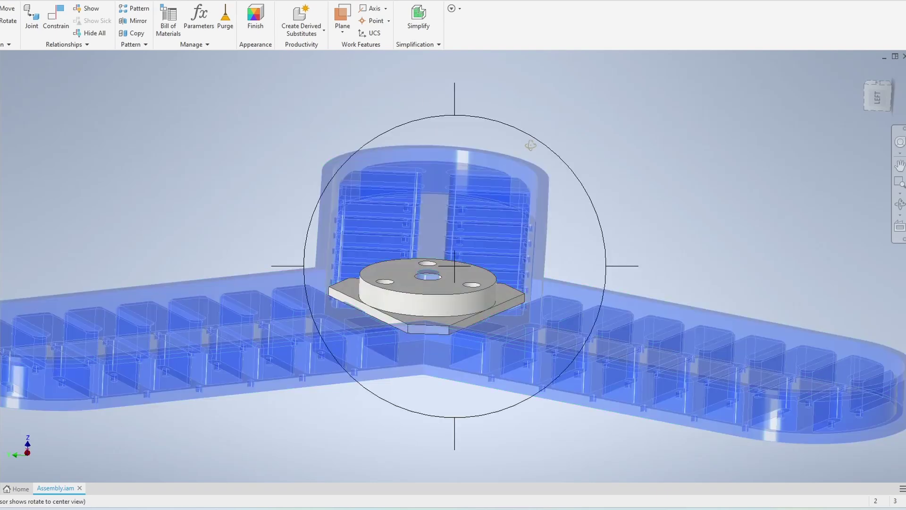
{"action": "middle_click_drag", "start_coordinate": [530, 145], "coordinate": [487, 295], "text": "shift"}
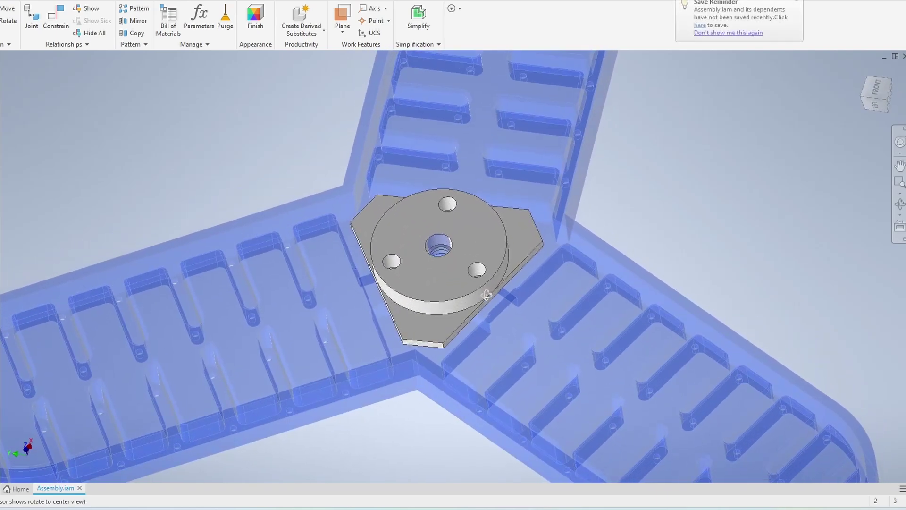
{"action": "middle_click_drag", "start_coordinate": [487, 294], "coordinate": [661, 206], "text": "shift"}
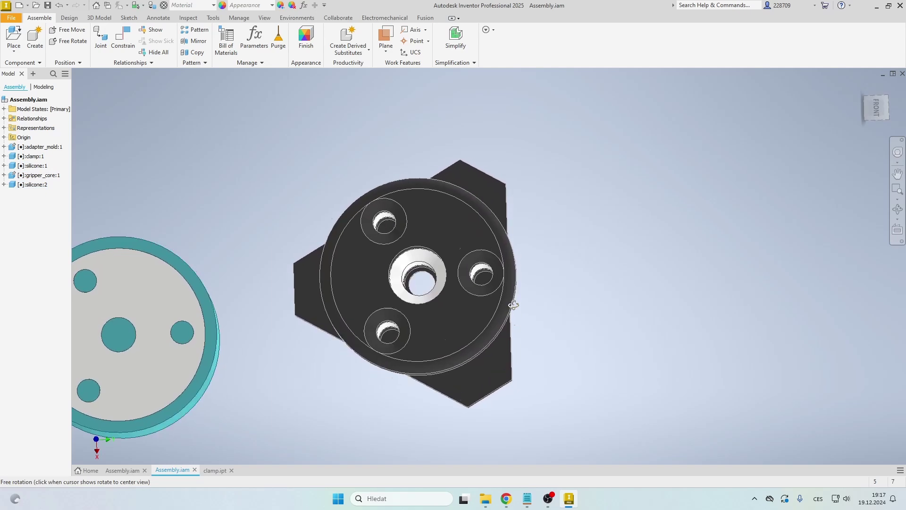
{"action": "left_click_drag", "start_coordinate": [513, 305], "coordinate": [509, 197]}
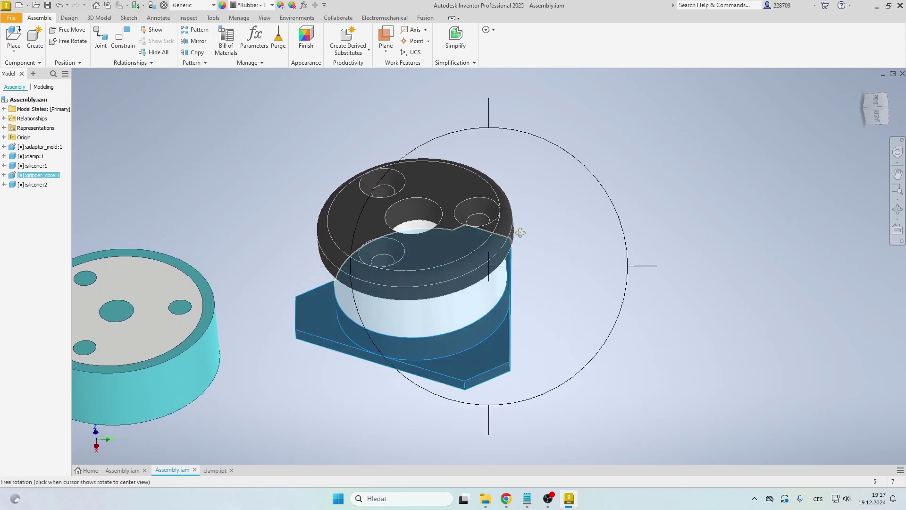
{"action": "left_click_drag", "start_coordinate": [521, 232], "coordinate": [532, 335]}
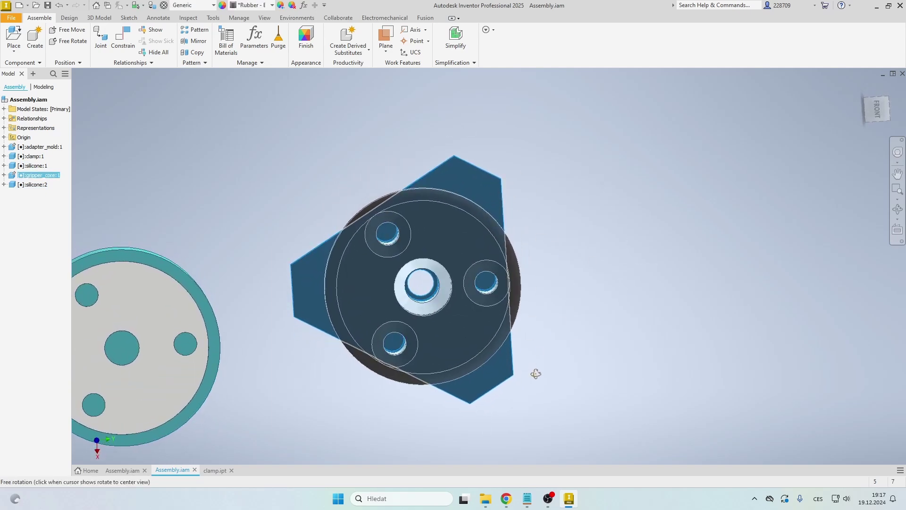
{"action": "mouse_move", "coordinate": [536, 373]}
{"action": "left_mouse_down"}
{"action": "mouse_move", "coordinate": [524, 304]}
{"action": "mouse_move", "coordinate": [532, 227]}
{"action": "mouse_move", "coordinate": [557, 209]}
{"action": "left_mouse_up"}
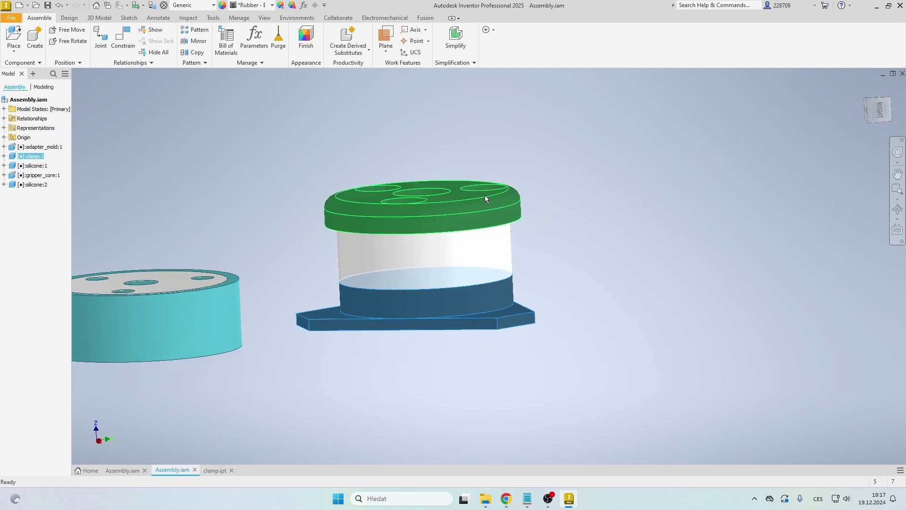
{"action": "key", "text": "F4"}
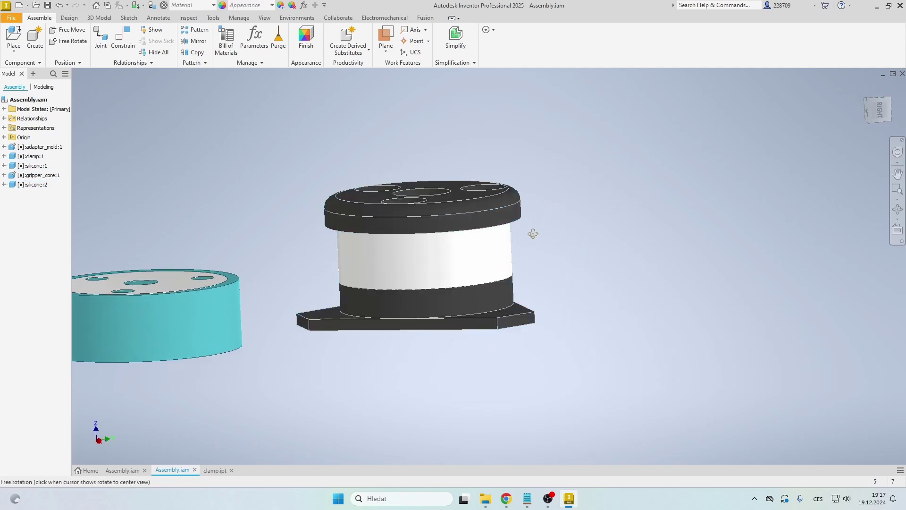
{"action": "mouse_move", "coordinate": [531, 233]}
{"action": "left_mouse_down"}
{"action": "mouse_move", "coordinate": [536, 390]}
{"action": "mouse_move", "coordinate": [526, 277]}
{"action": "left_mouse_up"}
{"action": "middle_click_drag", "start_coordinate": [227, 414], "coordinate": [419, 364]}
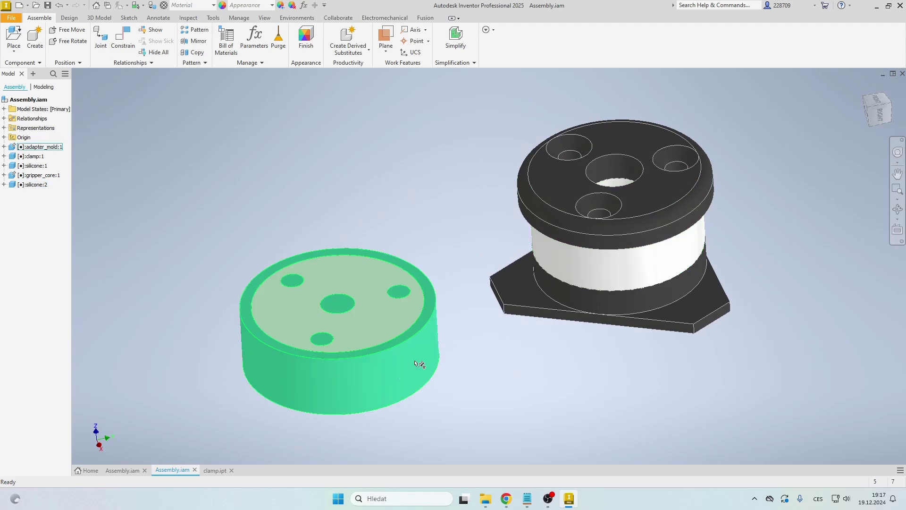
{"action": "key", "text": "F4"}
{"action": "mouse_move", "coordinate": [759, 360]}
{"action": "left_mouse_down"}
{"action": "mouse_move", "coordinate": [435, 243]}
{"action": "mouse_move", "coordinate": [444, 324]}
{"action": "left_mouse_up"}
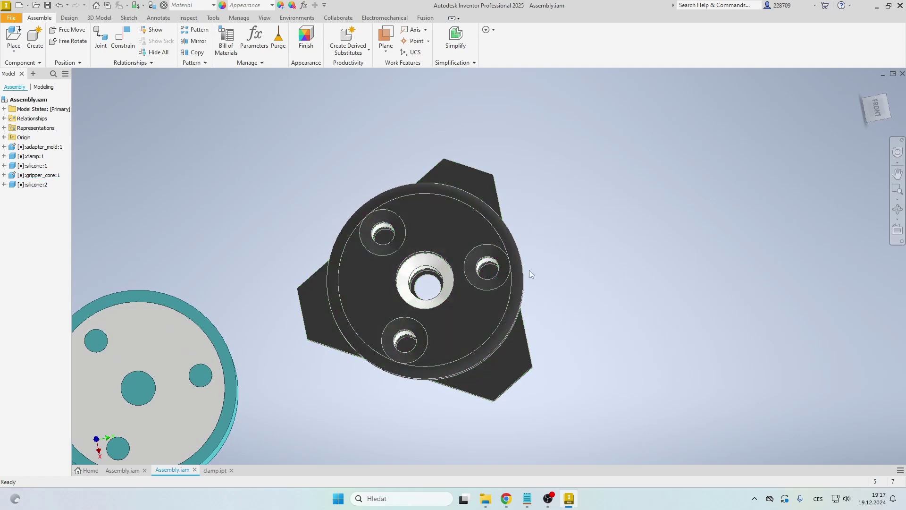
{"action": "key", "text": "F4"}
{"action": "mouse_move", "coordinate": [629, 292]}
{"action": "left_mouse_down"}
{"action": "mouse_move", "coordinate": [547, 227]}
{"action": "mouse_move", "coordinate": [578, 96]}
{"action": "left_mouse_up"}
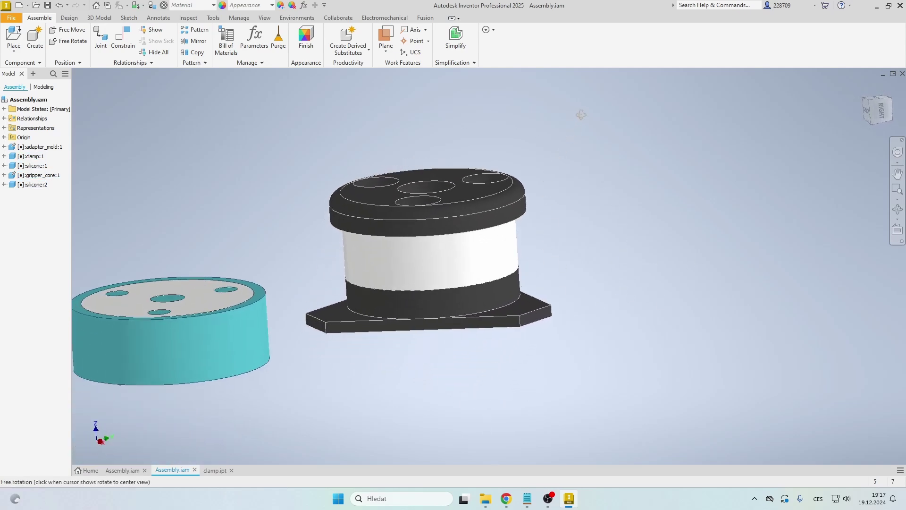